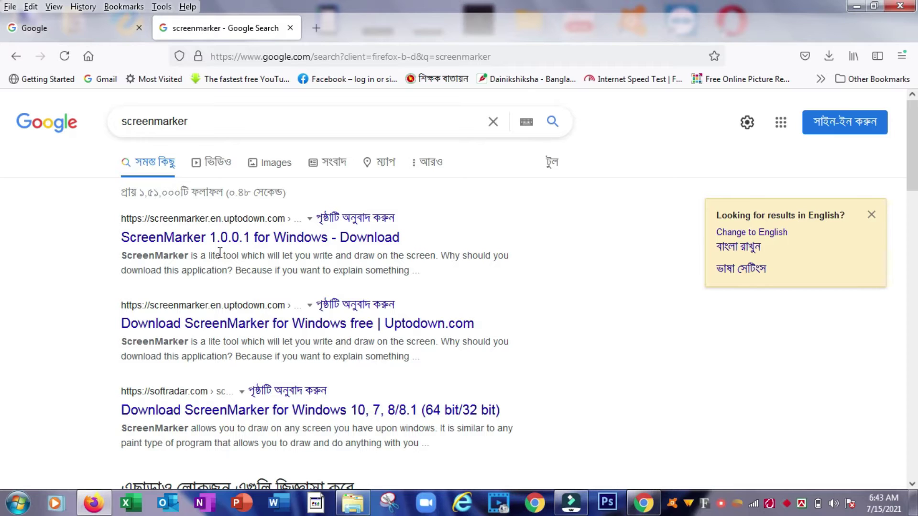
# Open the Uptodown page for ScreenMarker 1.0.0.1 from the search results and go to the latest version's download page.
pyautogui.click(288, 239)
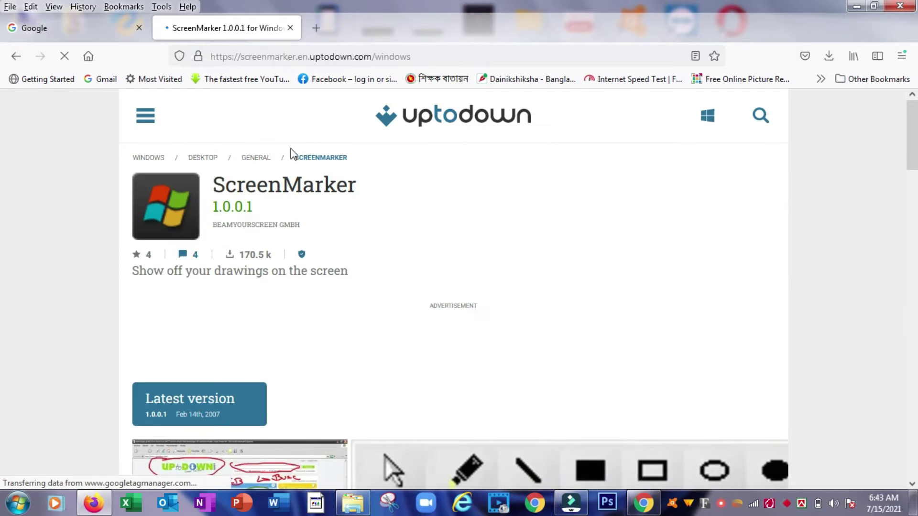
pyautogui.scroll(-3, 272, 287)
pyautogui.scroll(3, 274, 287)
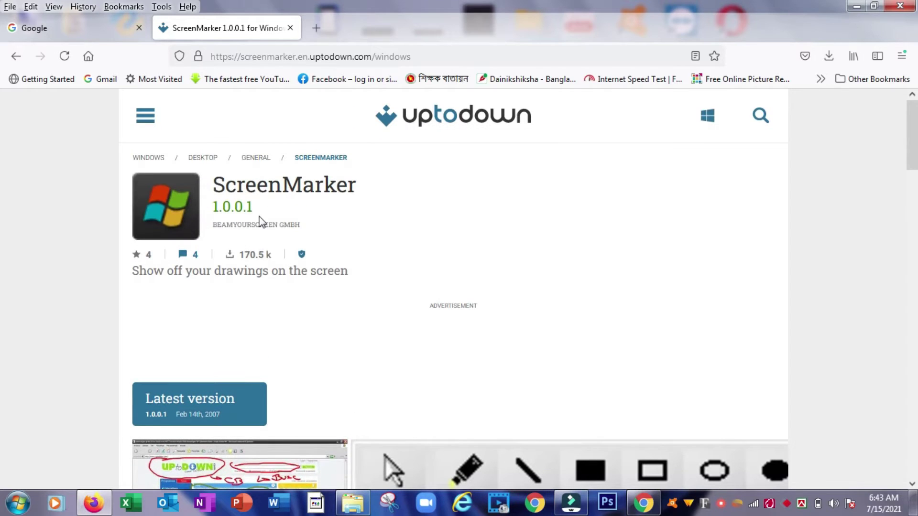
pyautogui.scroll(-3, 247, 288)
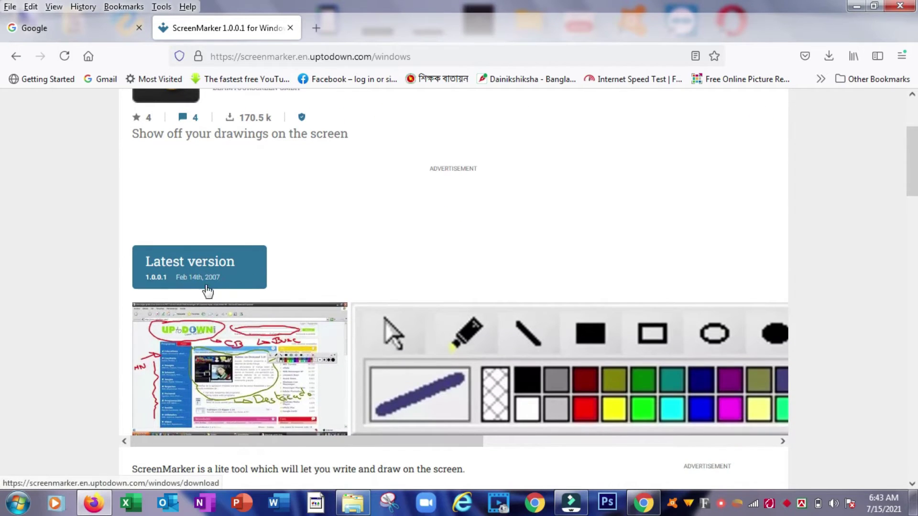
pyautogui.click(187, 281)
# Download screenmarker-1.0.0.1.exe and save the file.
pyautogui.scroll(-3, 203, 325)
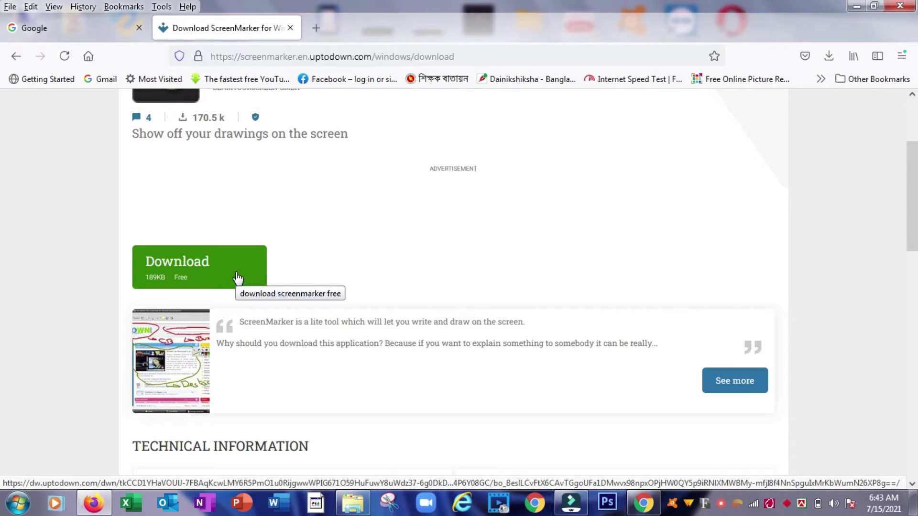
pyautogui.click(181, 272)
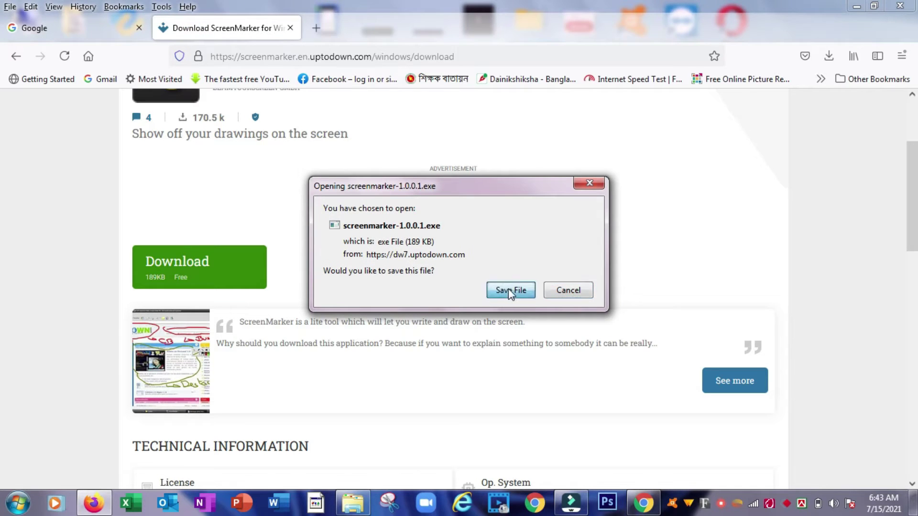
pyautogui.click(508, 291)
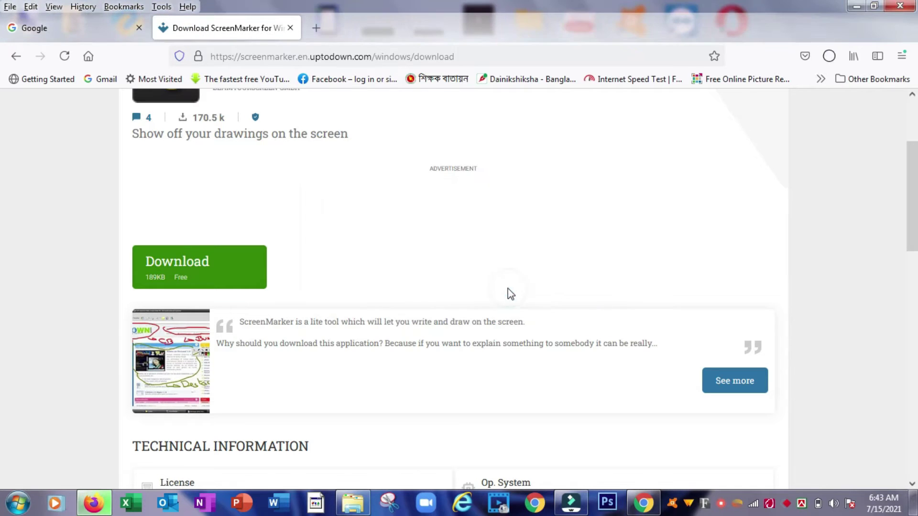
# Locate the downloaded screenmarker-1.0.0.1 file in its folder and run it, accepting the security warning.
pyautogui.click(830, 58)
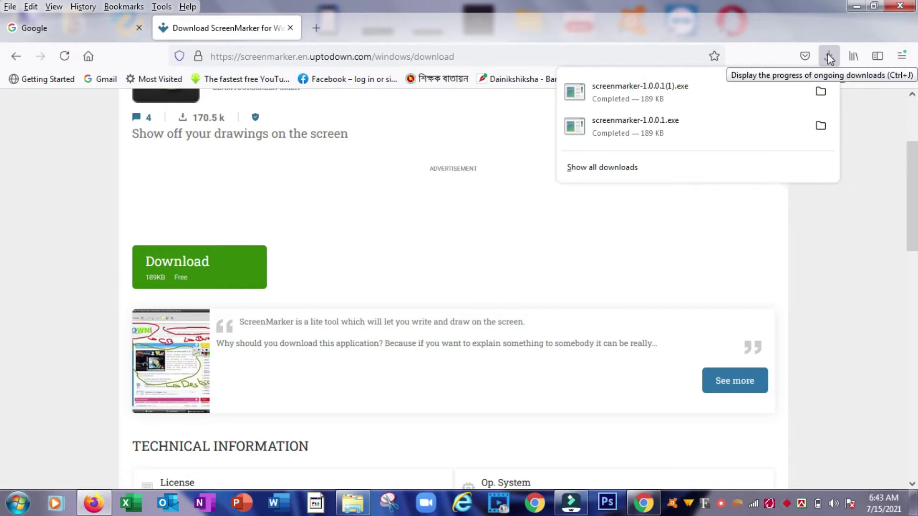
pyautogui.click(820, 125)
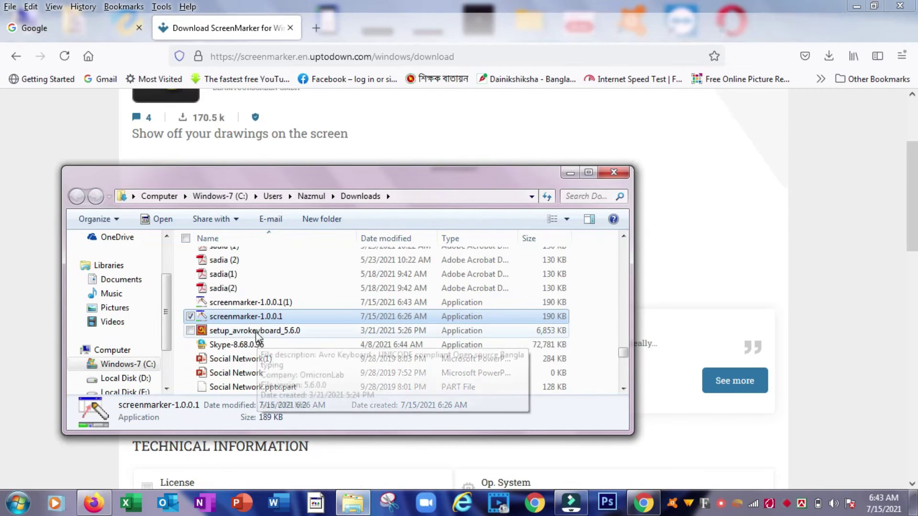
pyautogui.doubleClick(245, 317)
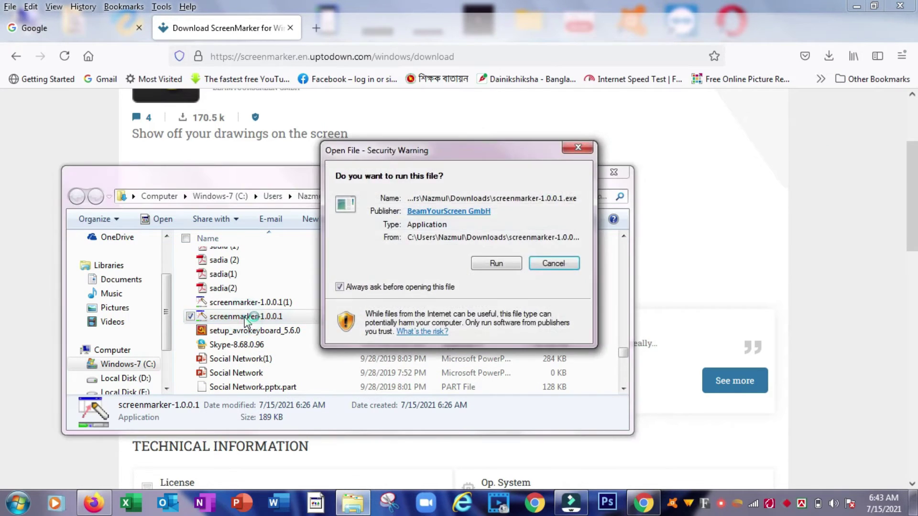
pyautogui.click(497, 265)
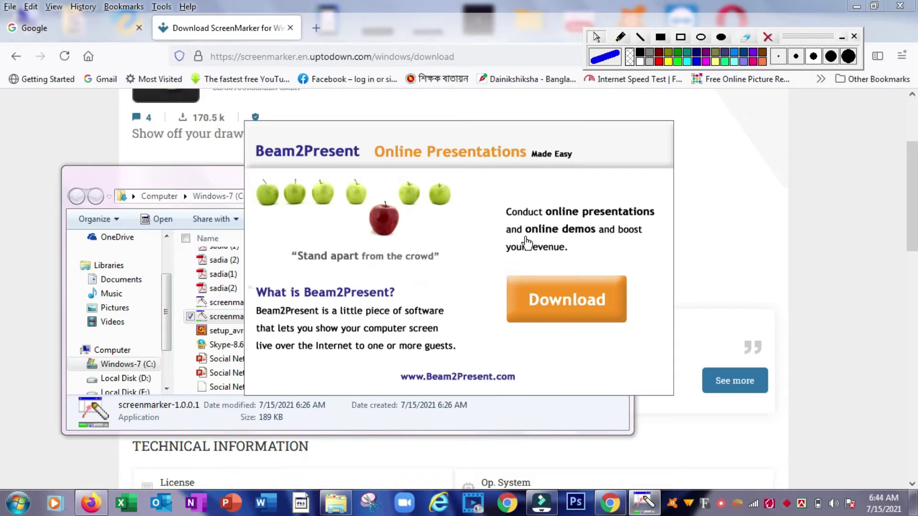
# Minimize the browser and Downloads windows to show the desktop, and move the ScreenMarker palette above the Home and Legelity 4 icons.
pyautogui.click(855, 7)
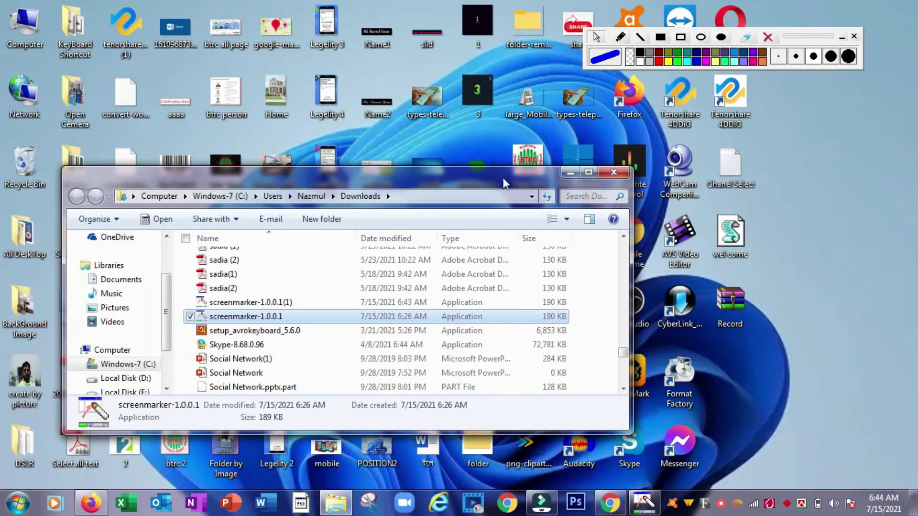
pyautogui.click(567, 172)
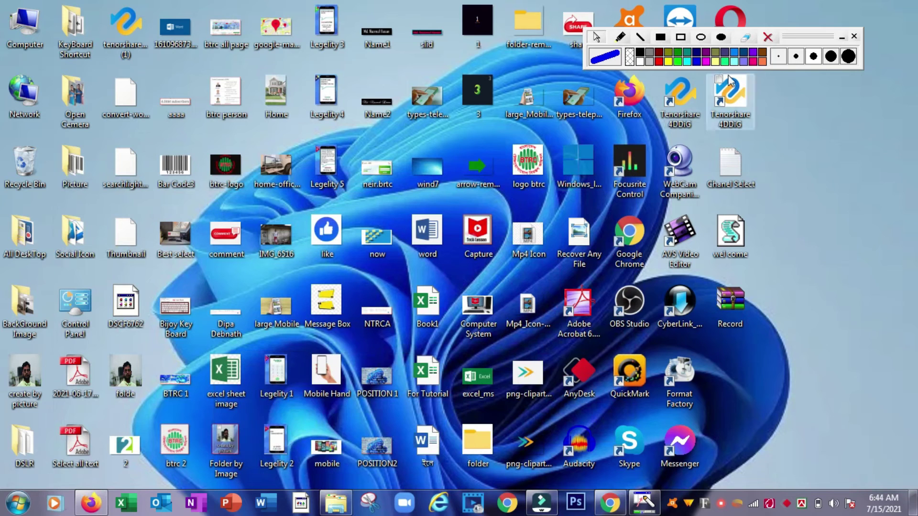
pyautogui.moveTo(811, 30)
pyautogui.mouseDown()
pyautogui.moveTo(844, 25)
pyautogui.moveTo(478, 64)
pyautogui.moveTo(435, 36)
pyautogui.mouseUp()
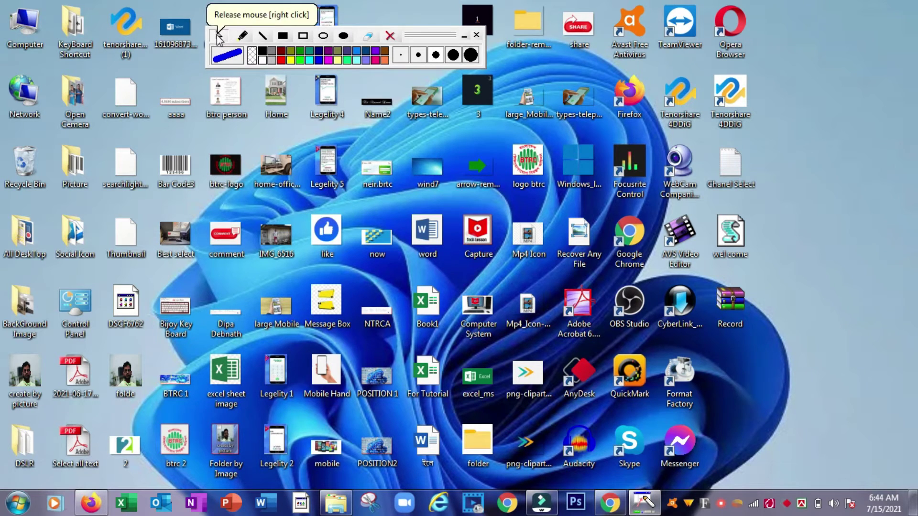
# Handwrite "Please" in blue beside the Tenorshare 4DDiG icon with the marker pen, and draw a slanted red line beneath it.
pyautogui.click(242, 40)
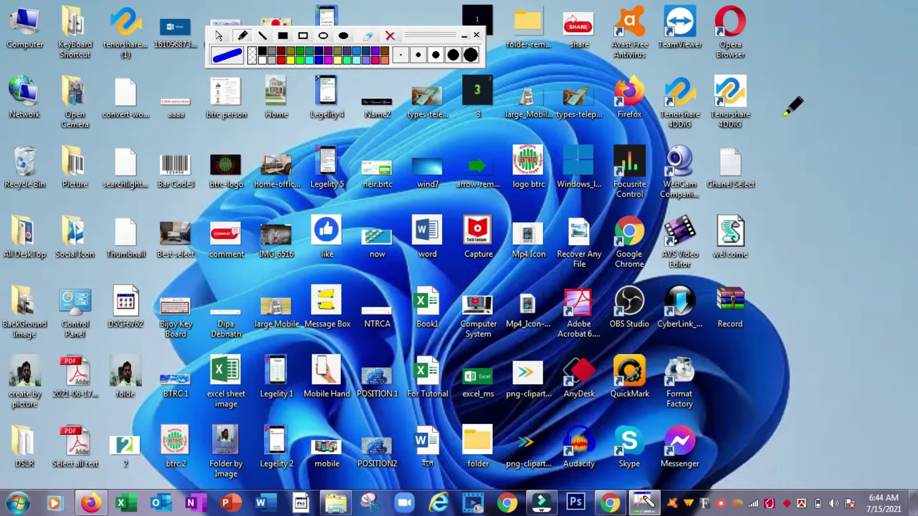
pyautogui.moveTo(778, 115)
pyautogui.mouseDown()
pyautogui.moveTo(764, 148)
pyautogui.moveTo(778, 111)
pyautogui.moveTo(794, 122)
pyautogui.moveTo(771, 127)
pyautogui.mouseUp()
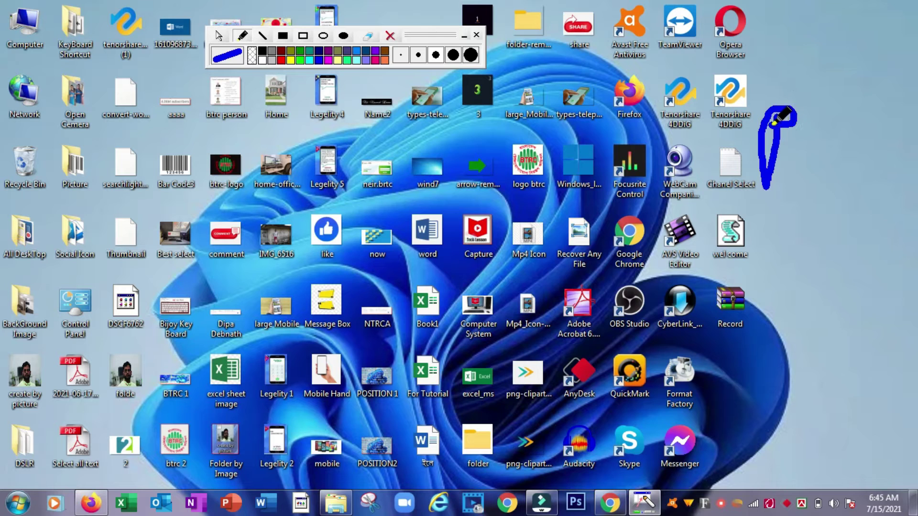
pyautogui.moveTo(808, 97)
pyautogui.mouseDown()
pyautogui.moveTo(806, 134)
pyautogui.moveTo(832, 140)
pyautogui.moveTo(831, 129)
pyautogui.moveTo(844, 129)
pyautogui.moveTo(840, 144)
pyautogui.moveTo(880, 108)
pyautogui.moveTo(892, 149)
pyautogui.moveTo(895, 130)
pyautogui.moveTo(883, 119)
pyautogui.moveTo(890, 144)
pyautogui.moveTo(903, 101)
pyautogui.moveTo(894, 132)
pyautogui.moveTo(916, 128)
pyautogui.mouseUp()
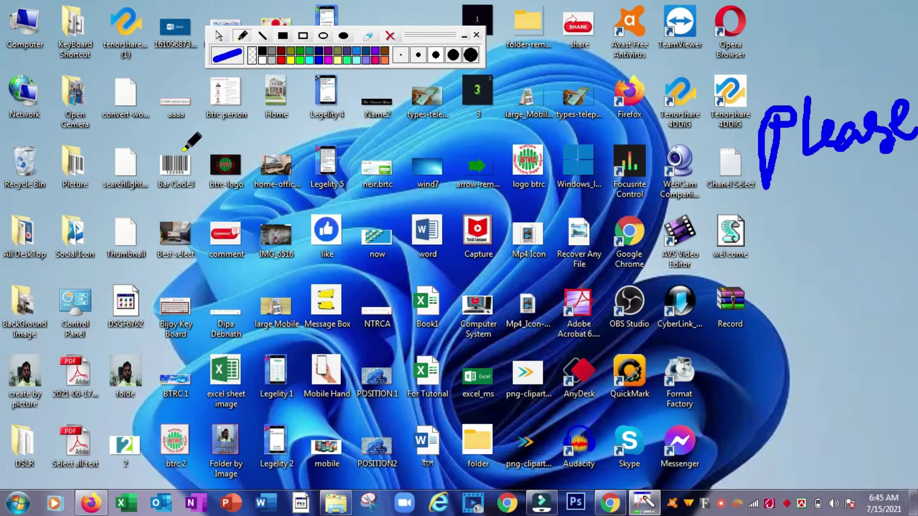
pyautogui.click(281, 60)
pyautogui.moveTo(915, 153); pyautogui.dragTo(704, 239)
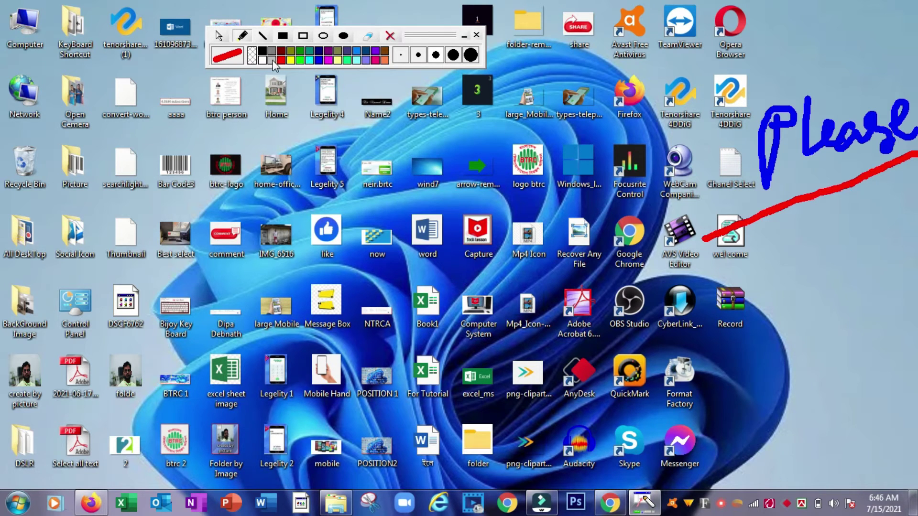
# Erase the handwritten "Please" and the red line with the eraser at the largest size.
pyautogui.click(243, 36)
pyautogui.click(367, 39)
pyautogui.click(367, 38)
pyautogui.click(471, 55)
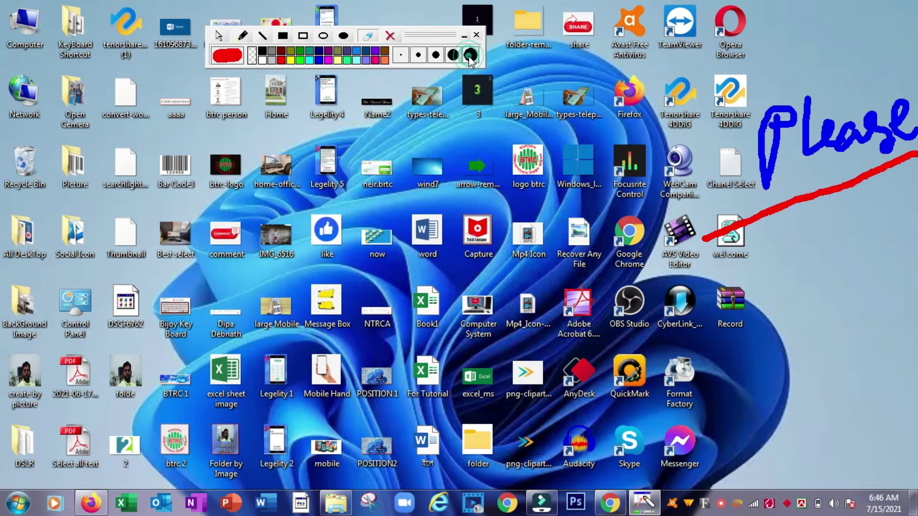
pyautogui.moveTo(761, 109)
pyautogui.mouseDown()
pyautogui.moveTo(771, 172)
pyautogui.moveTo(796, 115)
pyautogui.moveTo(758, 178)
pyautogui.moveTo(770, 184)
pyautogui.mouseUp()
pyautogui.moveTo(728, 212)
pyautogui.mouseDown()
pyautogui.moveTo(707, 234)
pyautogui.moveTo(880, 165)
pyautogui.moveTo(908, 150)
pyautogui.moveTo(911, 132)
pyautogui.mouseUp()
pyautogui.moveTo(914, 125); pyautogui.dragTo(897, 102)
pyautogui.moveTo(886, 142)
pyautogui.mouseDown()
pyautogui.moveTo(894, 146)
pyautogui.moveTo(875, 110)
pyautogui.moveTo(870, 145)
pyautogui.moveTo(847, 127)
pyautogui.moveTo(870, 134)
pyautogui.moveTo(846, 153)
pyautogui.moveTo(829, 121)
pyautogui.moveTo(821, 152)
pyautogui.moveTo(814, 97)
pyautogui.mouseUp()
pyautogui.moveTo(852, 128)
pyautogui.mouseDown()
pyautogui.moveTo(837, 114)
pyautogui.moveTo(802, 159)
pyautogui.moveTo(838, 113)
pyautogui.moveTo(811, 139)
pyautogui.mouseUp()
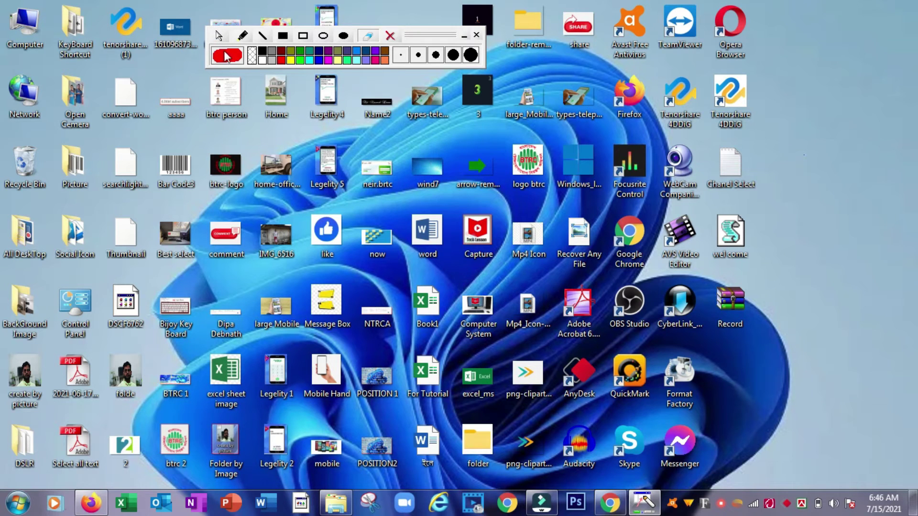
# Draw a red outlined rectangle with the thinnest line around the wind7 icon.
pyautogui.click(302, 37)
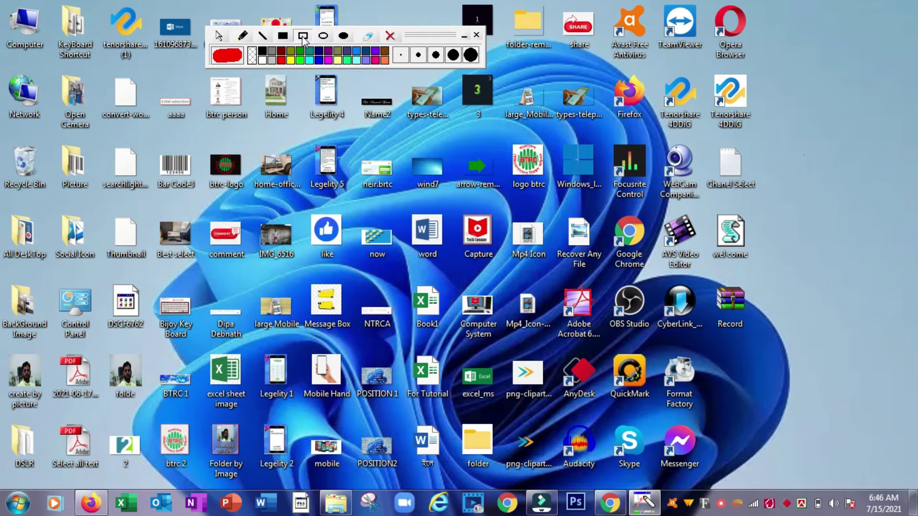
pyautogui.click(343, 36)
pyautogui.click(401, 56)
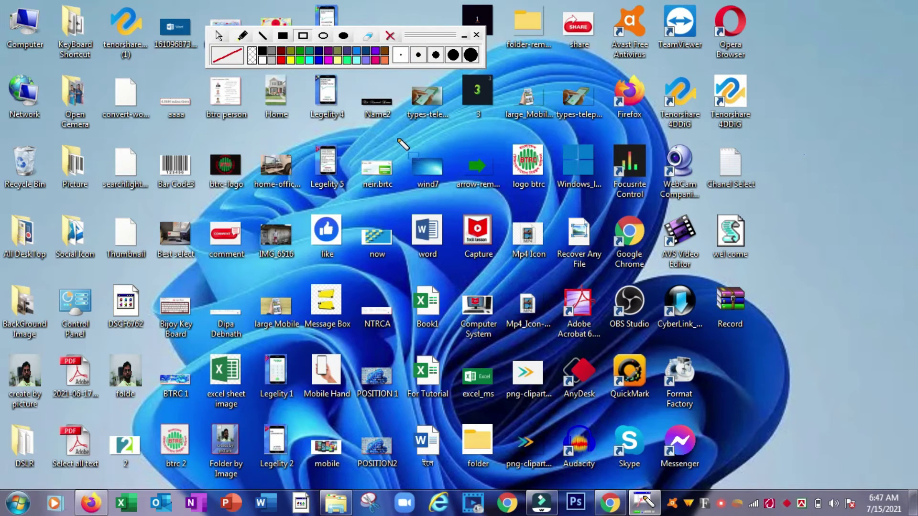
pyautogui.moveTo(405, 154); pyautogui.dragTo(463, 193)
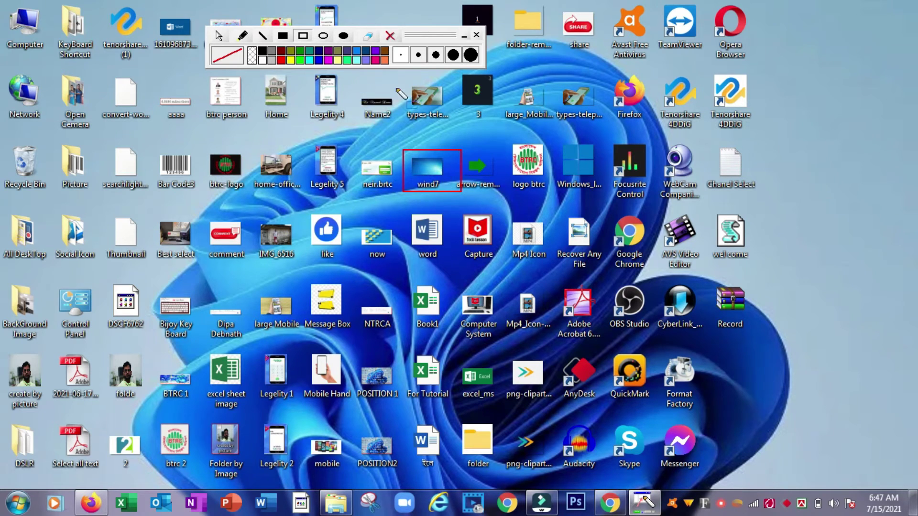
# Draw a black outlined rectangle with the second-thinnest line around the like icon.
pyautogui.click(264, 51)
pyautogui.click(419, 55)
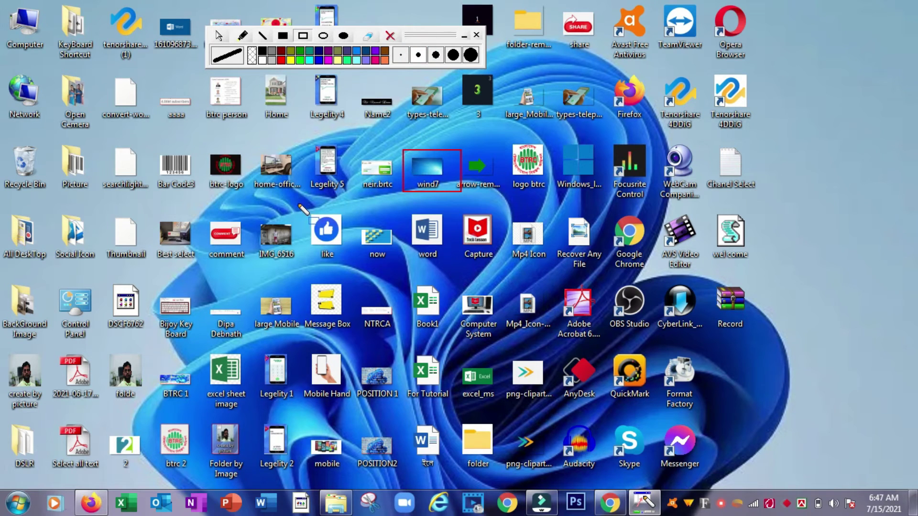
pyautogui.moveTo(299, 205); pyautogui.dragTo(359, 254)
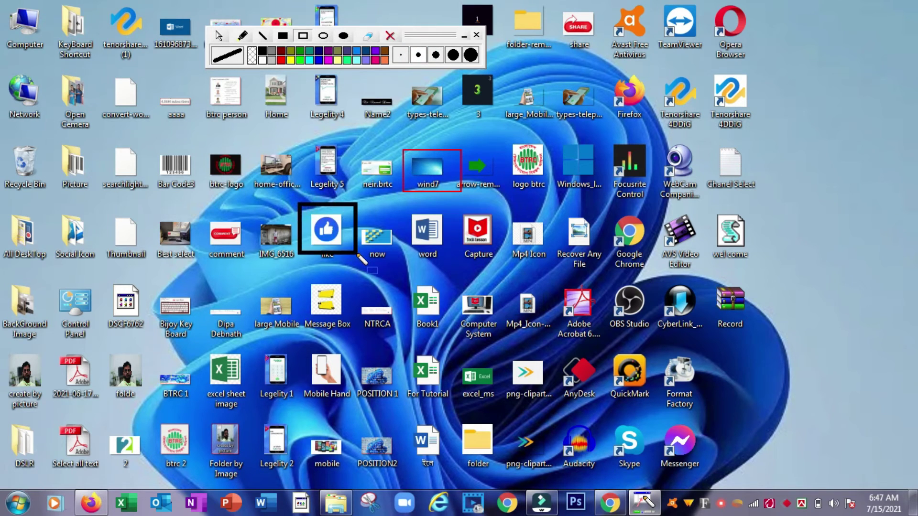
# Draw a yellow outlined rectangle with the medium line thickness around the Firefox icon.
pyautogui.moveTo(299, 89); pyautogui.dragTo(289, 80)
pyautogui.click(290, 60)
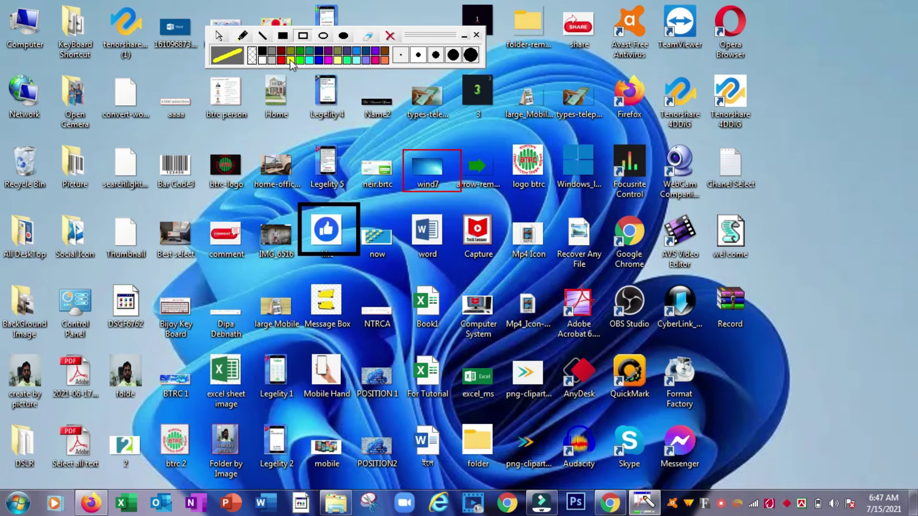
pyautogui.click(435, 56)
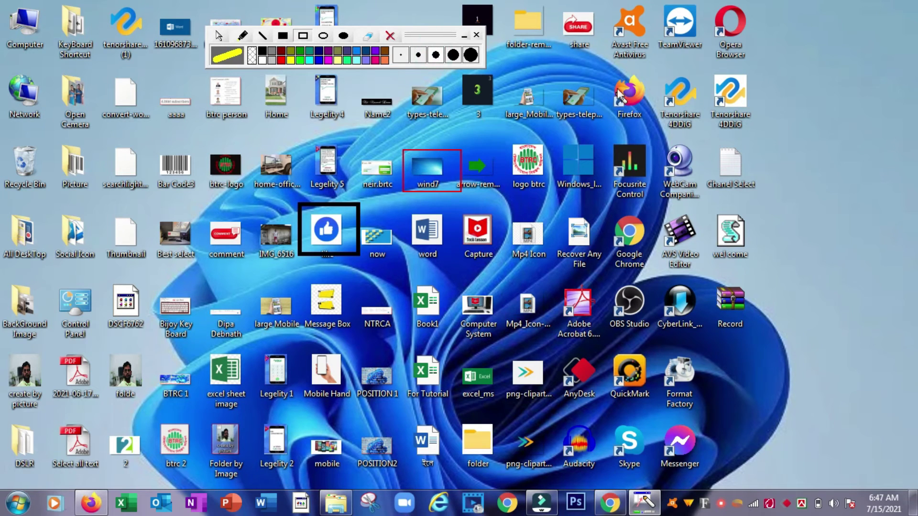
pyautogui.moveTo(603, 63)
pyautogui.mouseDown()
pyautogui.moveTo(625, 102)
pyautogui.moveTo(670, 134)
pyautogui.mouseUp()
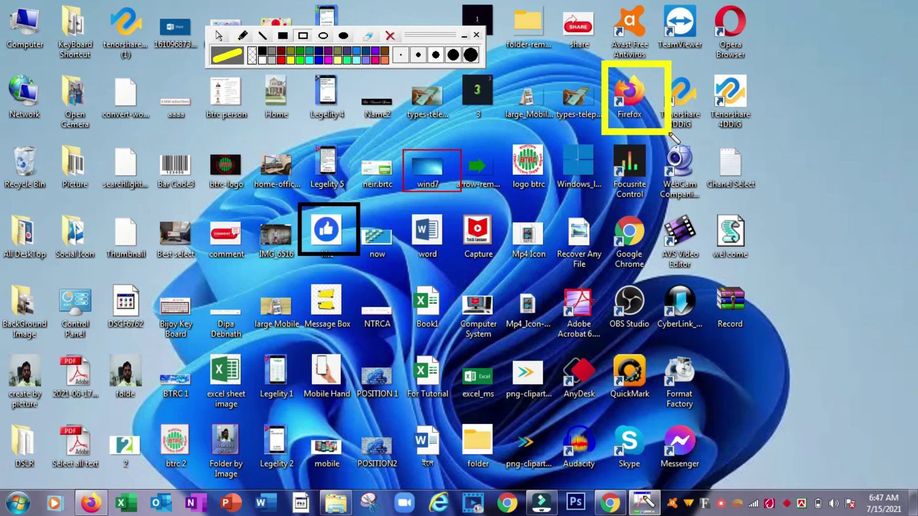
# Draw a blue outlined rectangle with the second-thickest line around the Message Box icon.
pyautogui.click(319, 60)
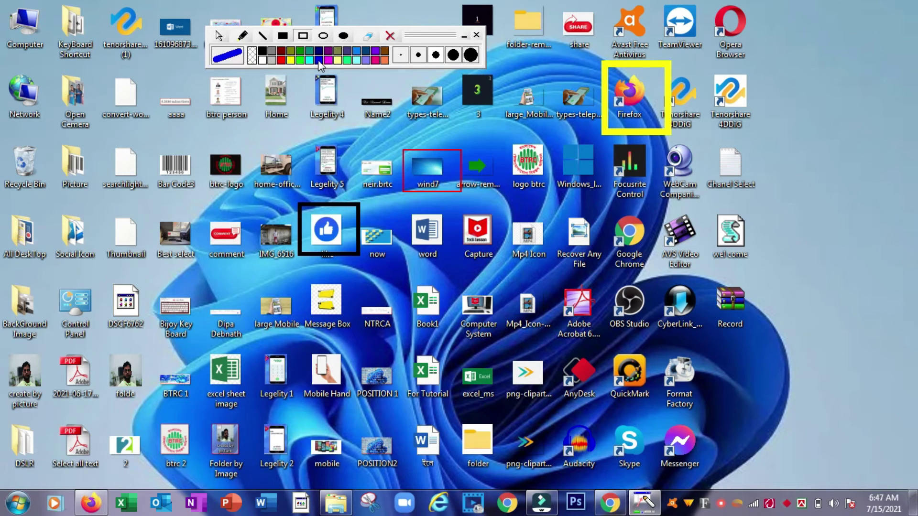
pyautogui.click(454, 56)
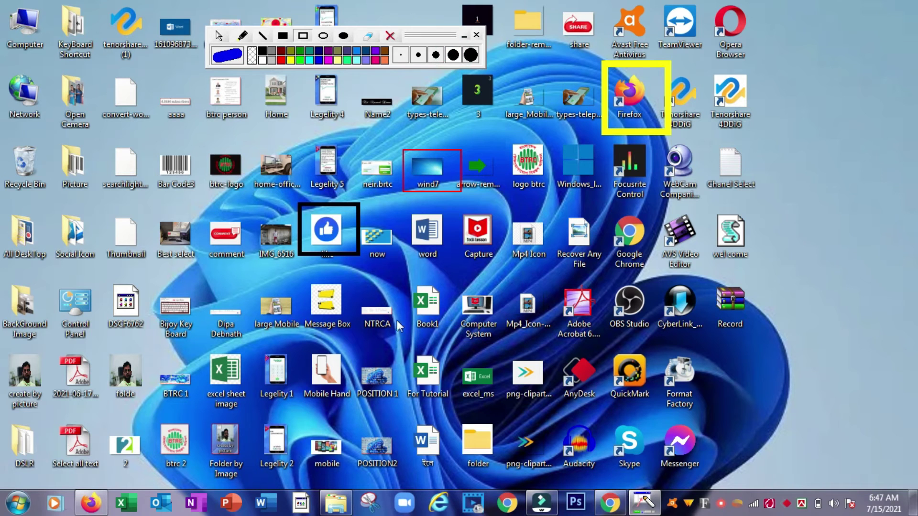
pyautogui.moveTo(289, 272); pyautogui.dragTo(366, 342)
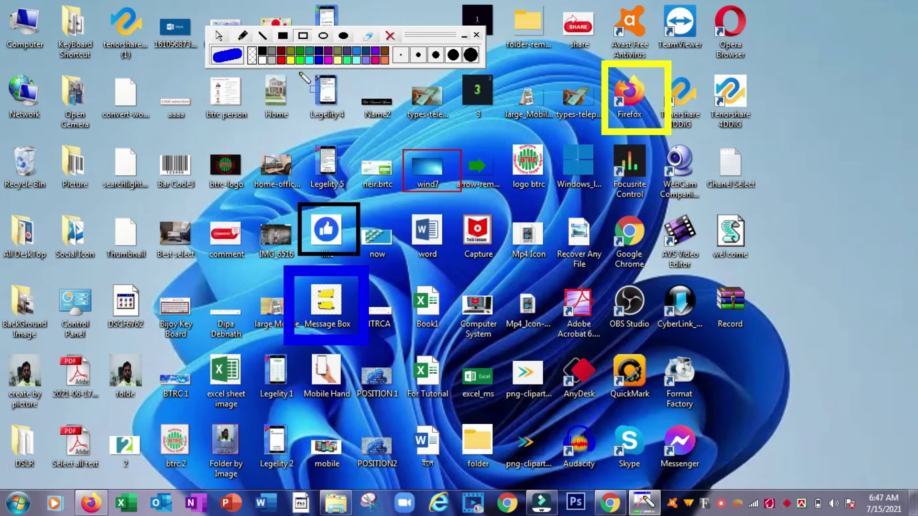
# Draw a thick magenta outlined ellipse around the area of the convert-wo... icon.
pyautogui.click(324, 36)
pyautogui.click(329, 60)
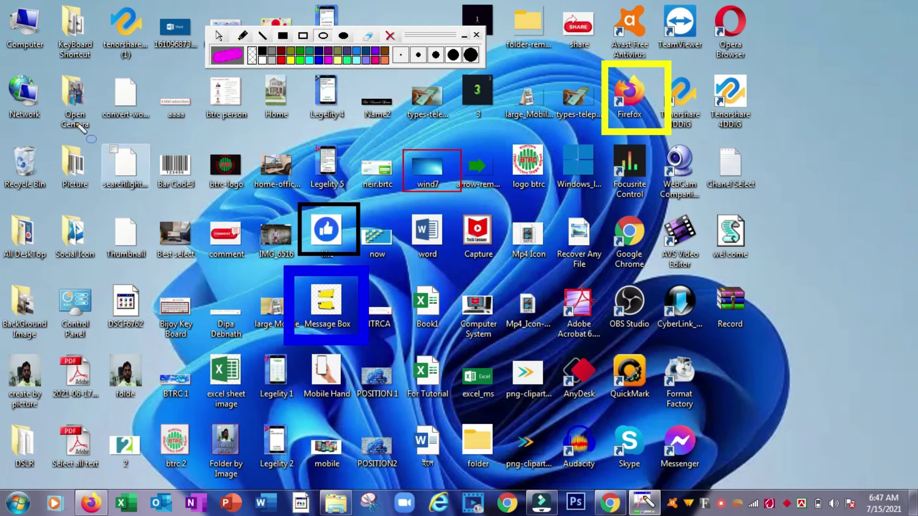
pyautogui.moveTo(94, 73); pyautogui.dragTo(184, 155)
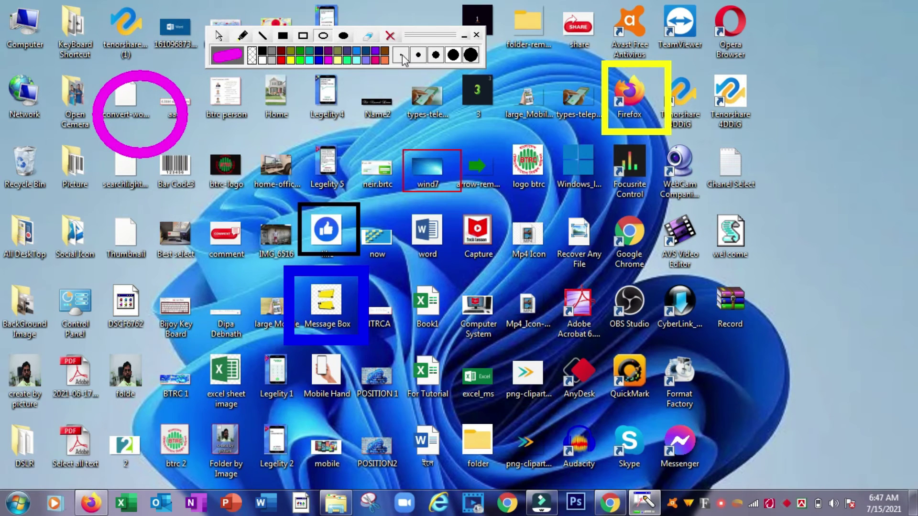
# Draw a purple outlined ellipse with the second-thinnest line around the Social Icon folder.
pyautogui.click(418, 55)
pyautogui.click(376, 54)
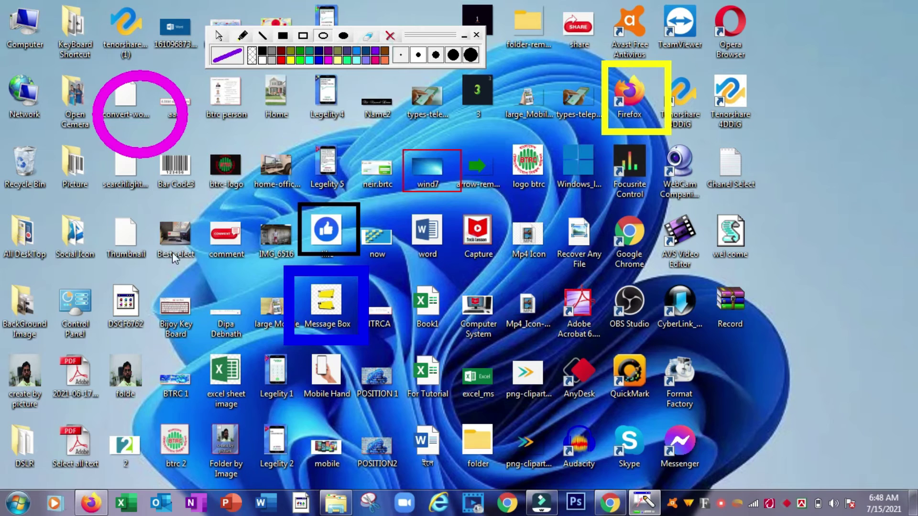
pyautogui.moveTo(48, 205); pyautogui.dragTo(109, 279)
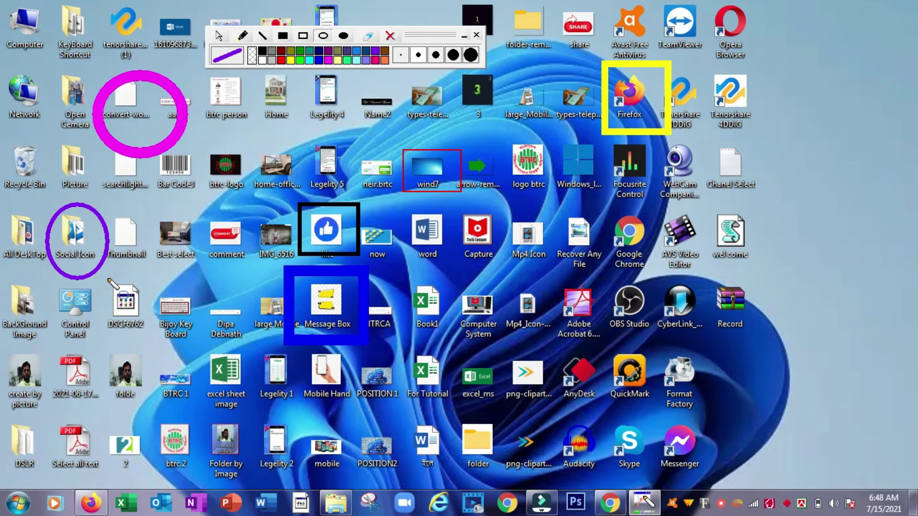
# Draw a filled purple ellipse over the Adobe Acrobat icon.
pyautogui.click(344, 35)
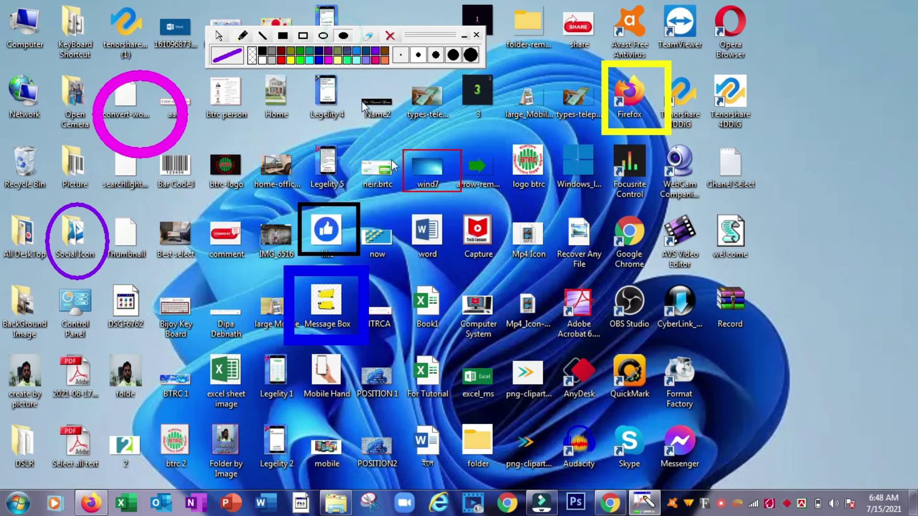
pyautogui.moveTo(554, 282); pyautogui.dragTo(604, 340)
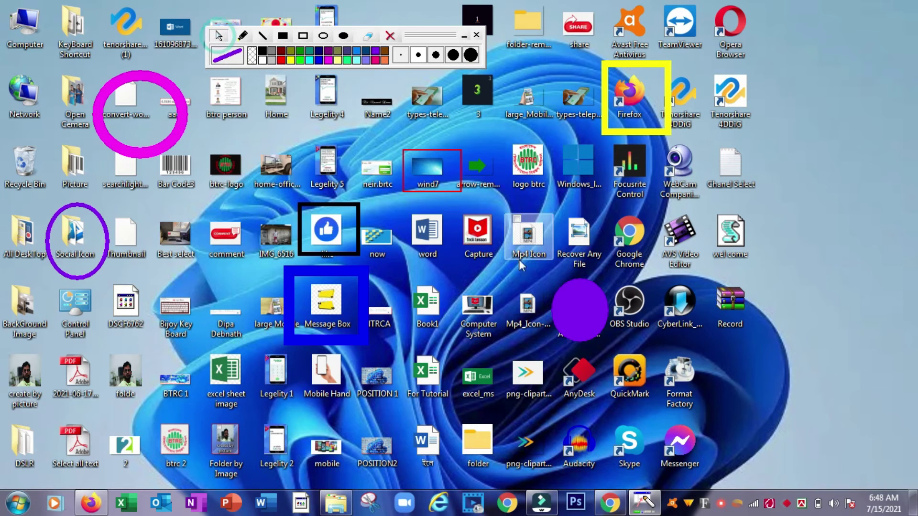
pyautogui.click(584, 303)
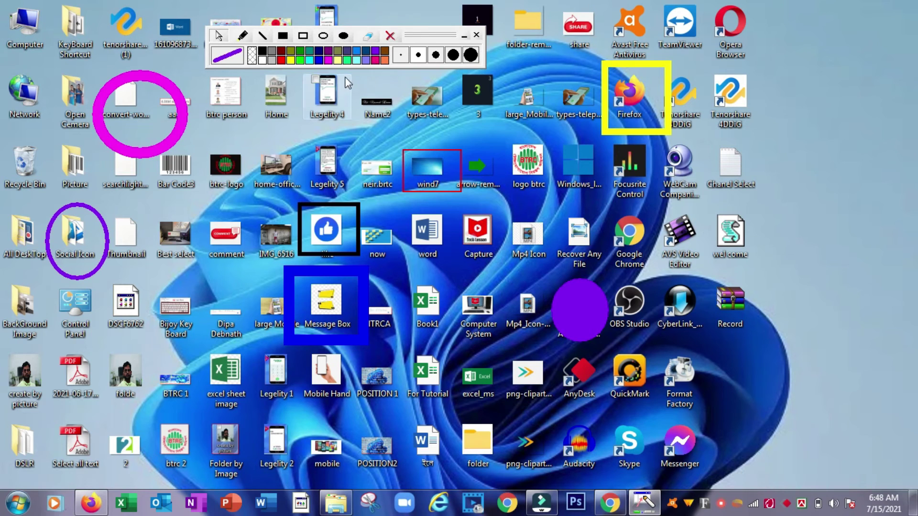
# Erase the yellow rectangle, the filled purple ellipse, the magenta ellipse and parts of the Social Icon outline using the thickest eraser size.
pyautogui.click(368, 38)
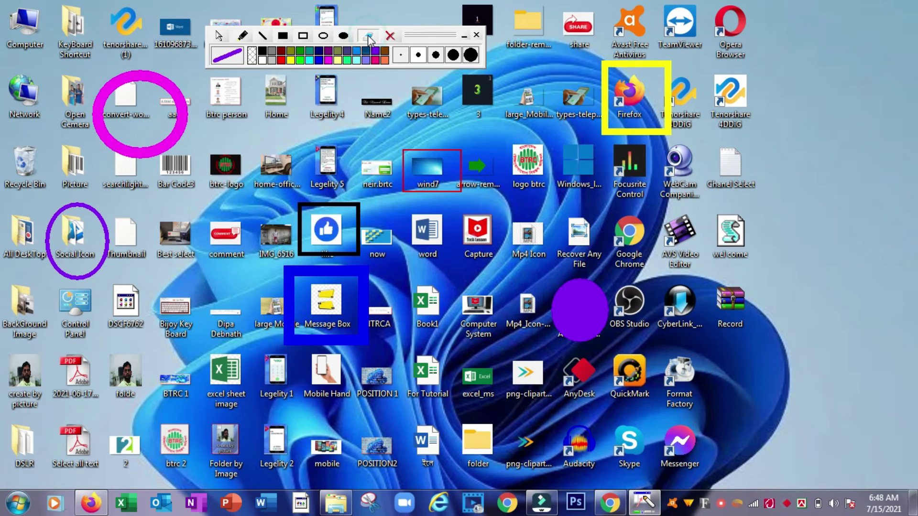
pyautogui.click(470, 56)
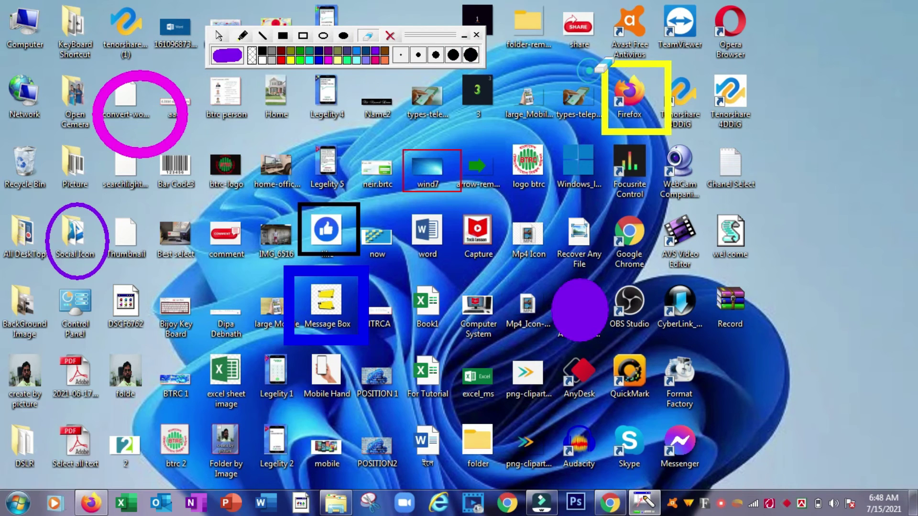
pyautogui.moveTo(654, 63)
pyautogui.mouseDown()
pyautogui.moveTo(670, 93)
pyautogui.moveTo(669, 126)
pyautogui.moveTo(617, 126)
pyautogui.moveTo(602, 65)
pyautogui.moveTo(636, 54)
pyautogui.moveTo(674, 67)
pyautogui.moveTo(677, 88)
pyautogui.moveTo(634, 73)
pyautogui.moveTo(615, 91)
pyautogui.moveTo(610, 82)
pyautogui.mouseUp()
pyautogui.moveTo(562, 285)
pyautogui.mouseDown()
pyautogui.moveTo(574, 287)
pyautogui.moveTo(573, 330)
pyautogui.moveTo(555, 301)
pyautogui.moveTo(586, 306)
pyautogui.moveTo(591, 330)
pyautogui.mouseUp()
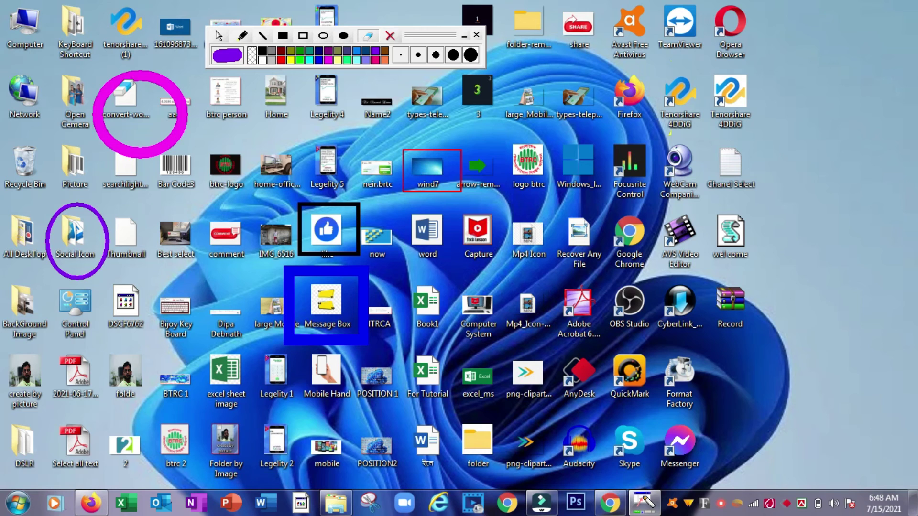
pyautogui.moveTo(123, 88)
pyautogui.mouseDown()
pyautogui.moveTo(171, 95)
pyautogui.moveTo(184, 137)
pyautogui.moveTo(153, 148)
pyautogui.moveTo(120, 143)
pyautogui.moveTo(109, 111)
pyautogui.moveTo(124, 81)
pyautogui.moveTo(153, 76)
pyautogui.moveTo(208, 120)
pyautogui.moveTo(170, 72)
pyautogui.moveTo(124, 80)
pyautogui.moveTo(116, 144)
pyautogui.moveTo(175, 132)
pyautogui.mouseUp()
pyautogui.moveTo(72, 190)
pyautogui.mouseDown()
pyautogui.moveTo(118, 265)
pyautogui.moveTo(72, 232)
pyautogui.mouseUp()
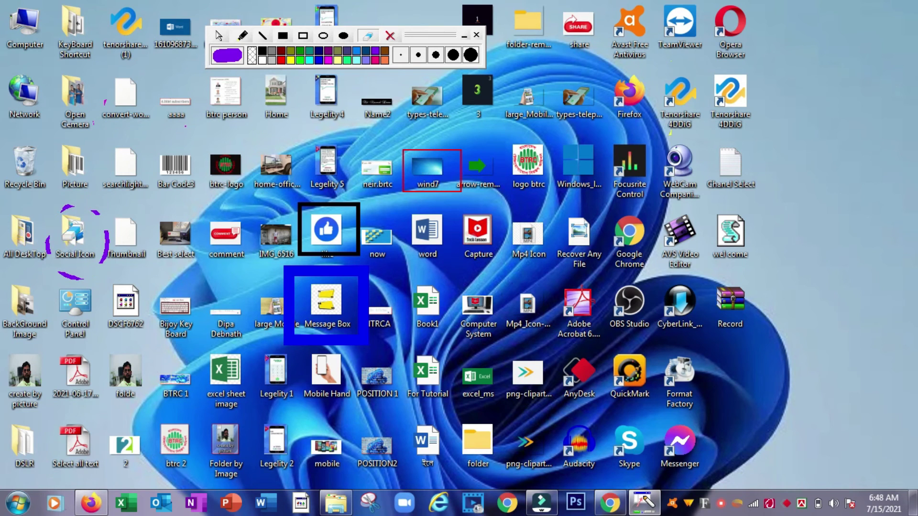
# Handwrite "See The" in thick purple freehand pen strokes across the desktop.
pyautogui.click(243, 36)
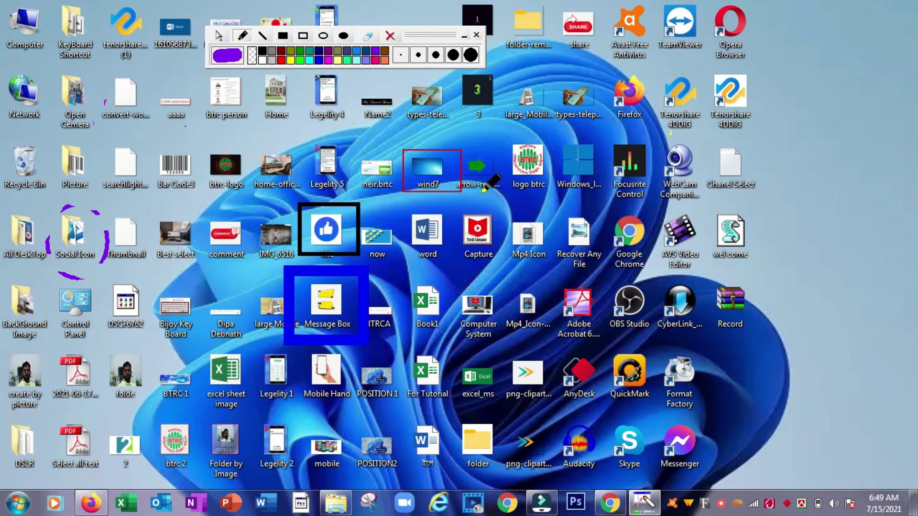
pyautogui.moveTo(477, 194)
pyautogui.mouseDown()
pyautogui.moveTo(385, 282)
pyautogui.moveTo(388, 392)
pyautogui.moveTo(337, 421)
pyautogui.mouseUp()
pyautogui.moveTo(583, 225)
pyautogui.mouseDown()
pyautogui.moveTo(555, 215)
pyautogui.moveTo(610, 272)
pyautogui.moveTo(909, 204)
pyautogui.mouseUp()
pyautogui.moveTo(648, 336); pyautogui.dragTo(621, 449)
pyautogui.moveTo(604, 360)
pyautogui.mouseDown()
pyautogui.moveTo(624, 329)
pyautogui.moveTo(719, 282)
pyautogui.moveTo(727, 378)
pyautogui.moveTo(753, 412)
pyautogui.moveTo(780, 354)
pyautogui.moveTo(909, 398)
pyautogui.mouseUp()
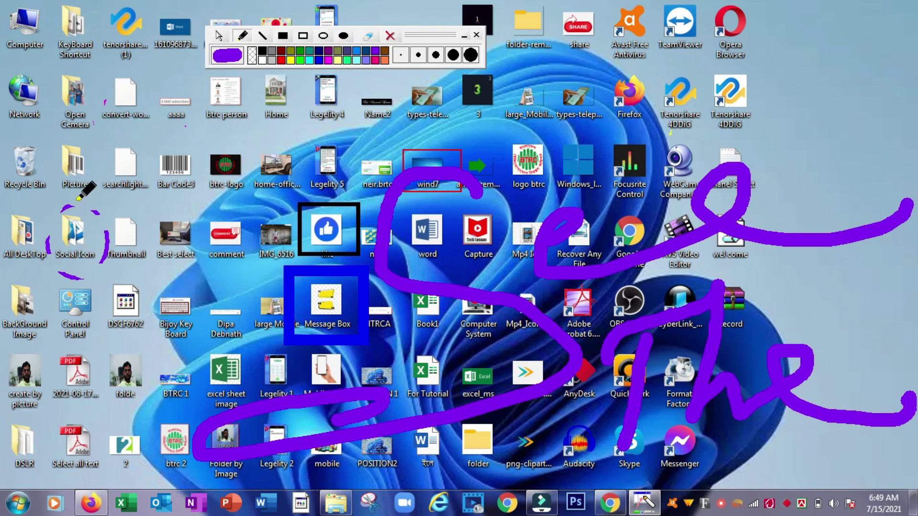
# Handwrite "Next" in thick purple pen strokes, starting over the Social Icon folder and ending above the thumbs-up icon.
pyautogui.moveTo(79, 197); pyautogui.dragTo(81, 340)
pyautogui.moveTo(78, 201); pyautogui.dragTo(140, 160)
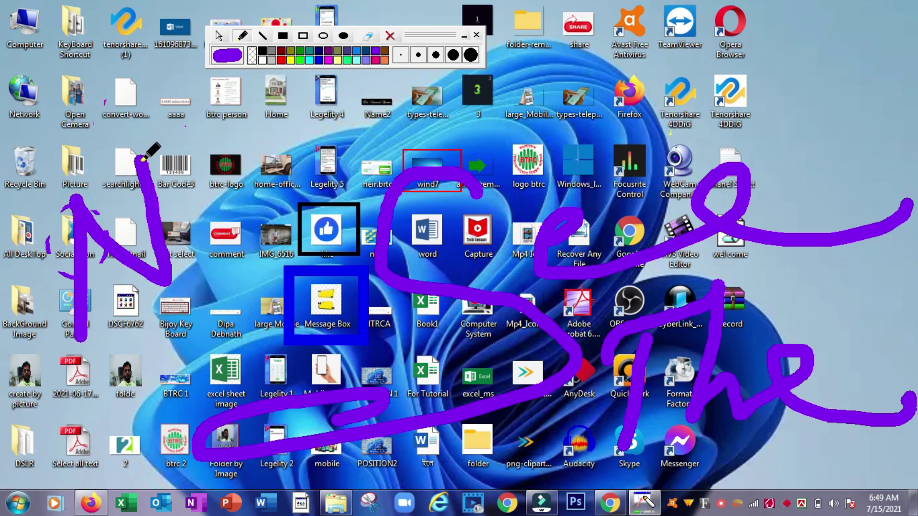
pyautogui.moveTo(195, 221)
pyautogui.mouseDown()
pyautogui.moveTo(247, 210)
pyautogui.moveTo(234, 242)
pyautogui.mouseUp()
pyautogui.moveTo(290, 144); pyautogui.dragTo(257, 245)
pyautogui.click(251, 179)
pyautogui.moveTo(252, 178); pyautogui.dragTo(412, 267)
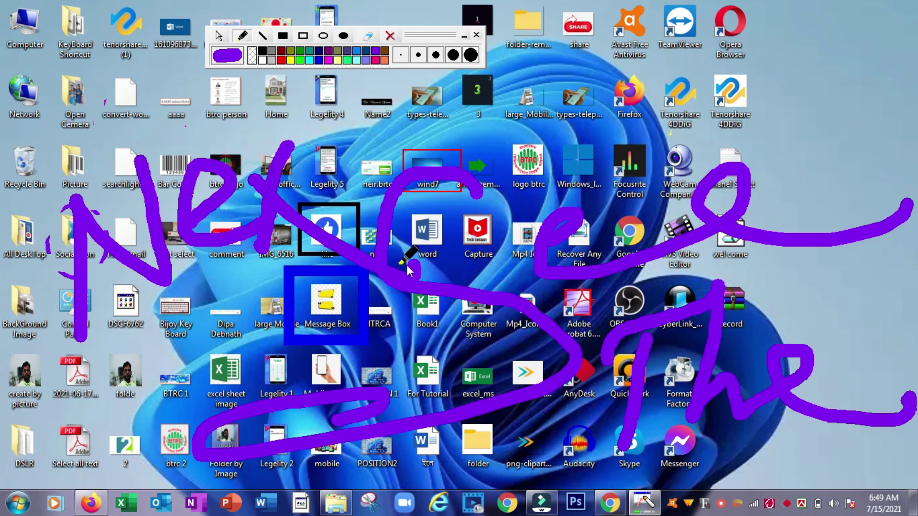
pyautogui.moveTo(303, 116); pyautogui.dragTo(317, 242)
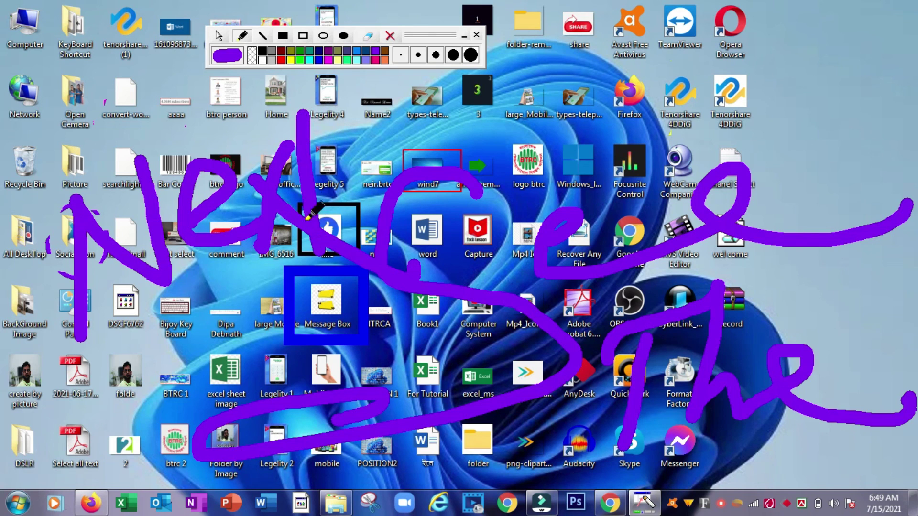
pyautogui.moveTo(284, 184); pyautogui.dragTo(355, 158)
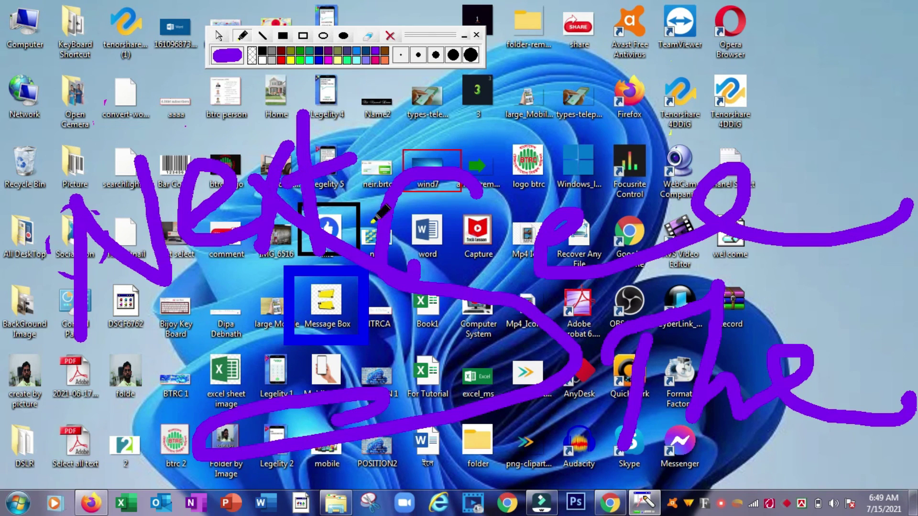
# Draw two thick red freehand diagonal lines rising across the handwritten purple words.
pyautogui.click(282, 59)
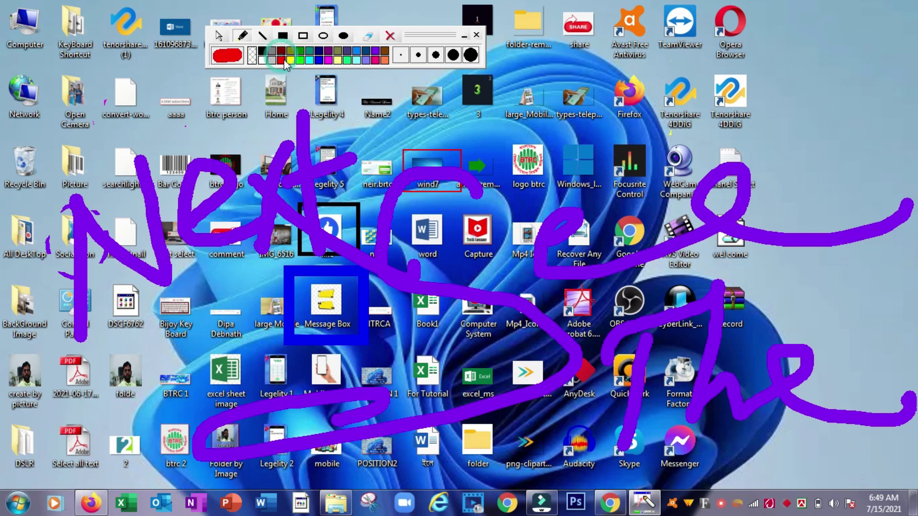
pyautogui.moveTo(51, 381); pyautogui.dragTo(614, 64)
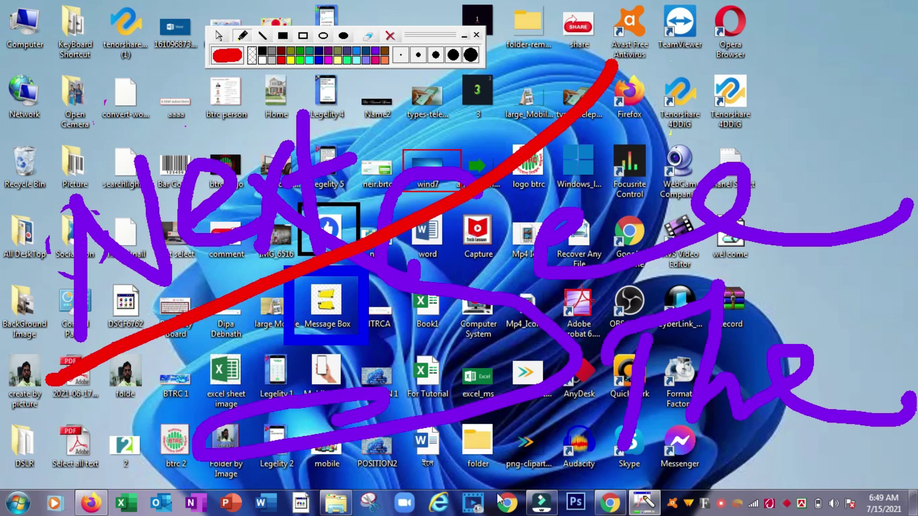
pyautogui.moveTo(427, 484); pyautogui.dragTo(914, 203)
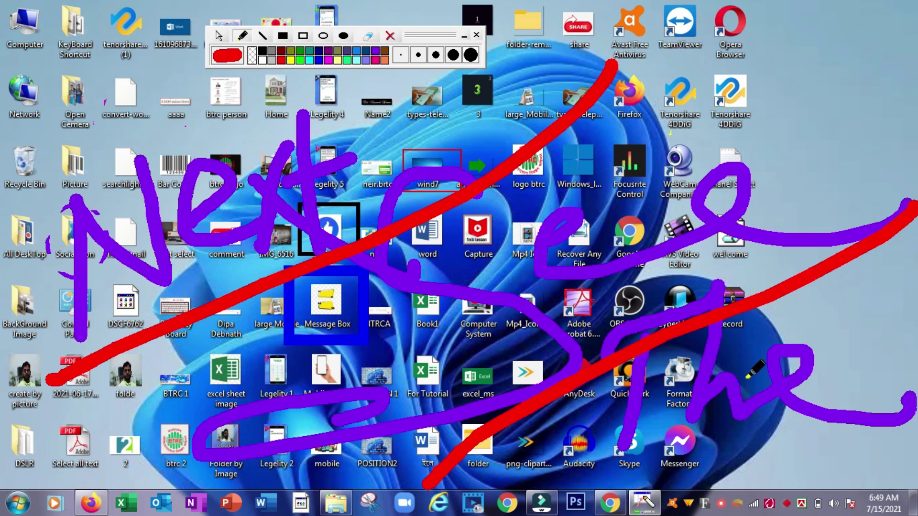